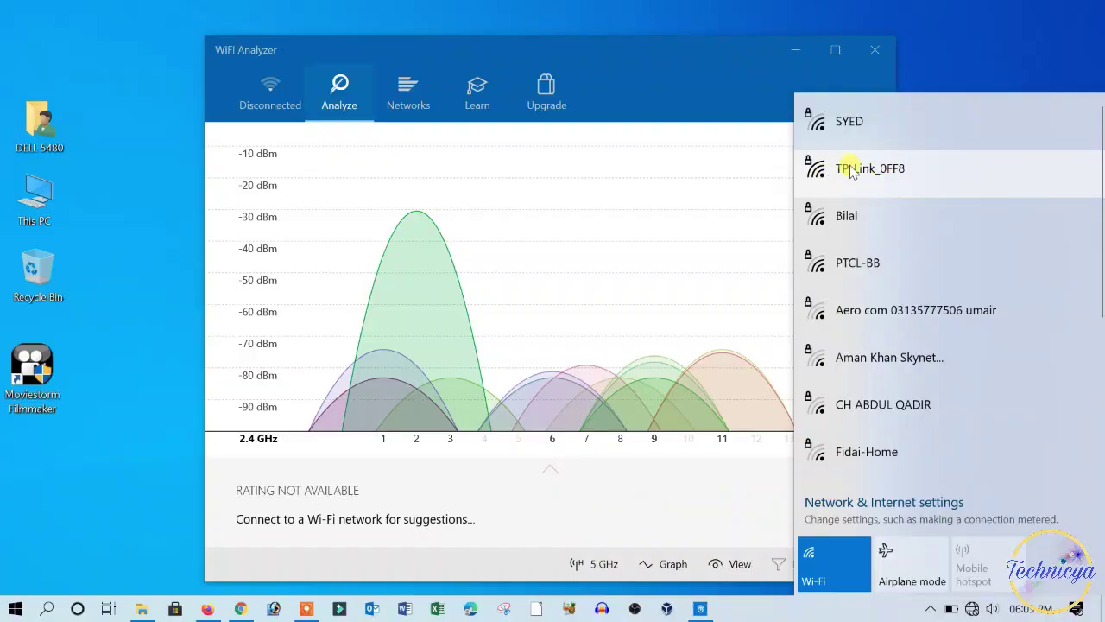
pyautogui.click(897, 173)
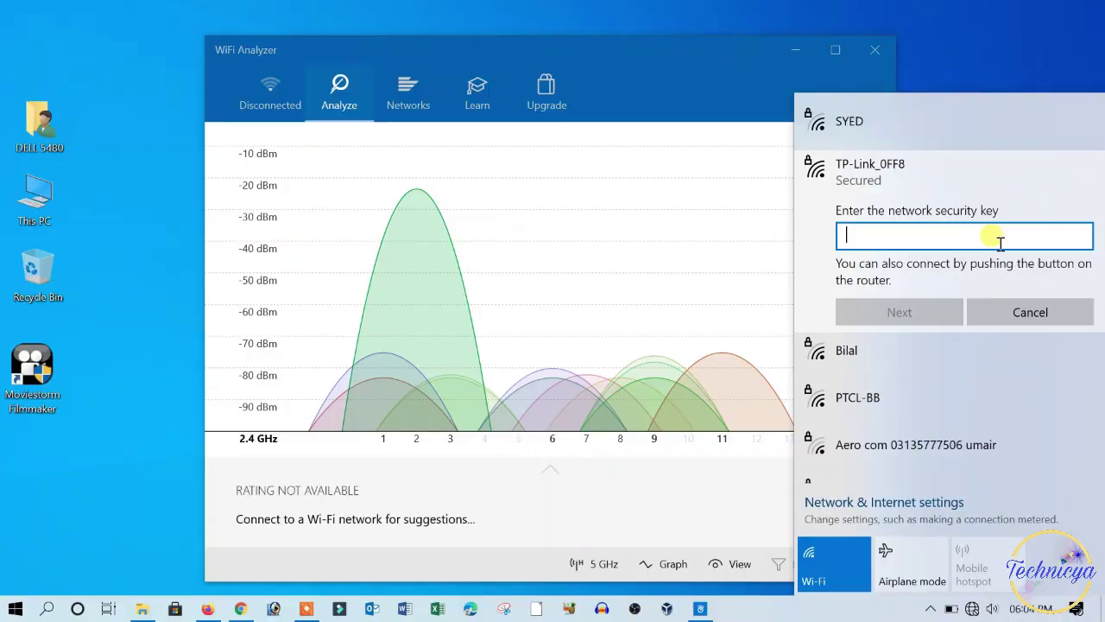
pyautogui.click(1080, 235)
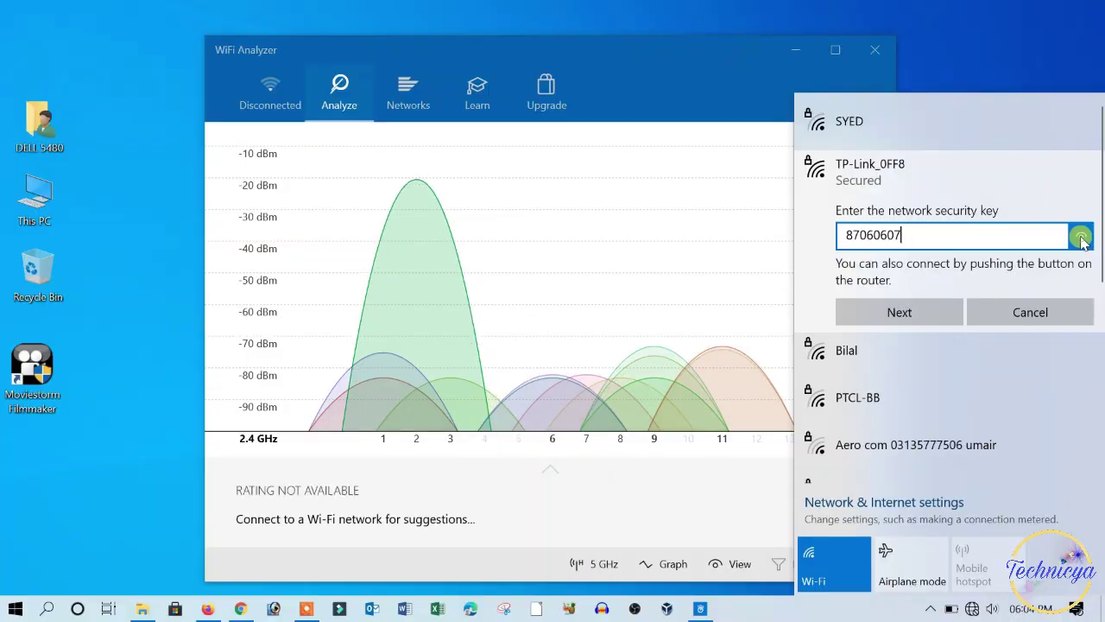
pyautogui.click(937, 312)
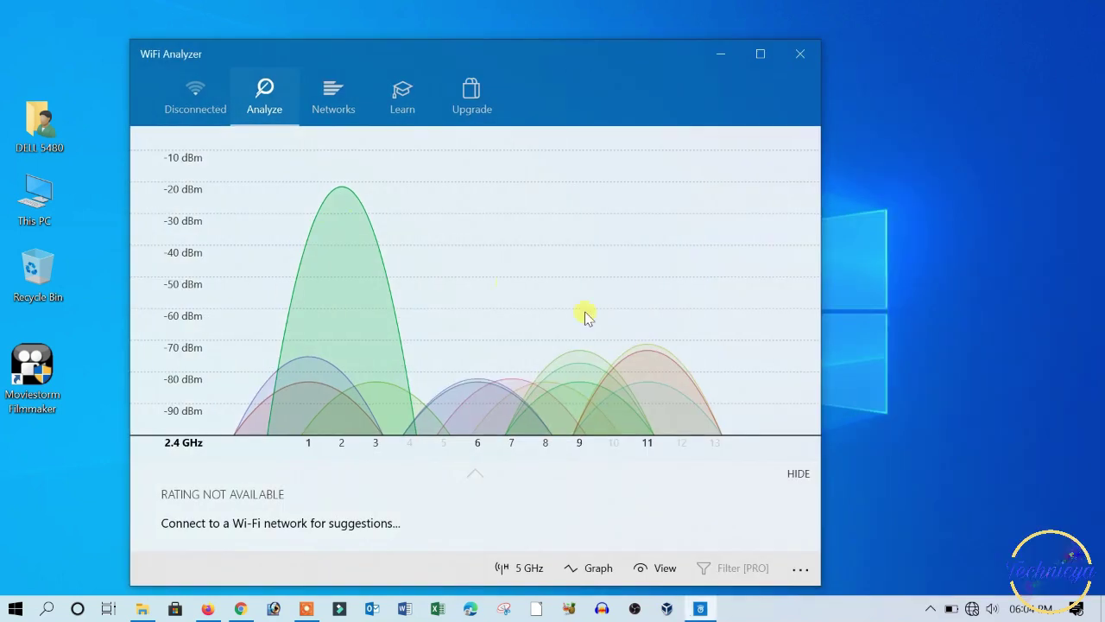
pyautogui.click(970, 609)
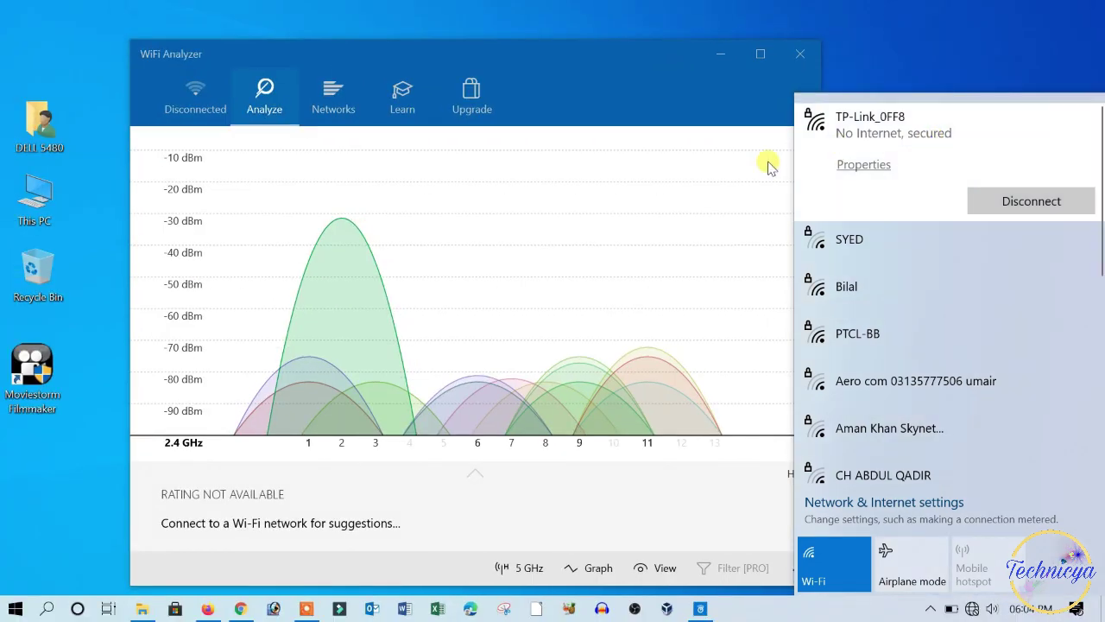
pyautogui.click(752, 190)
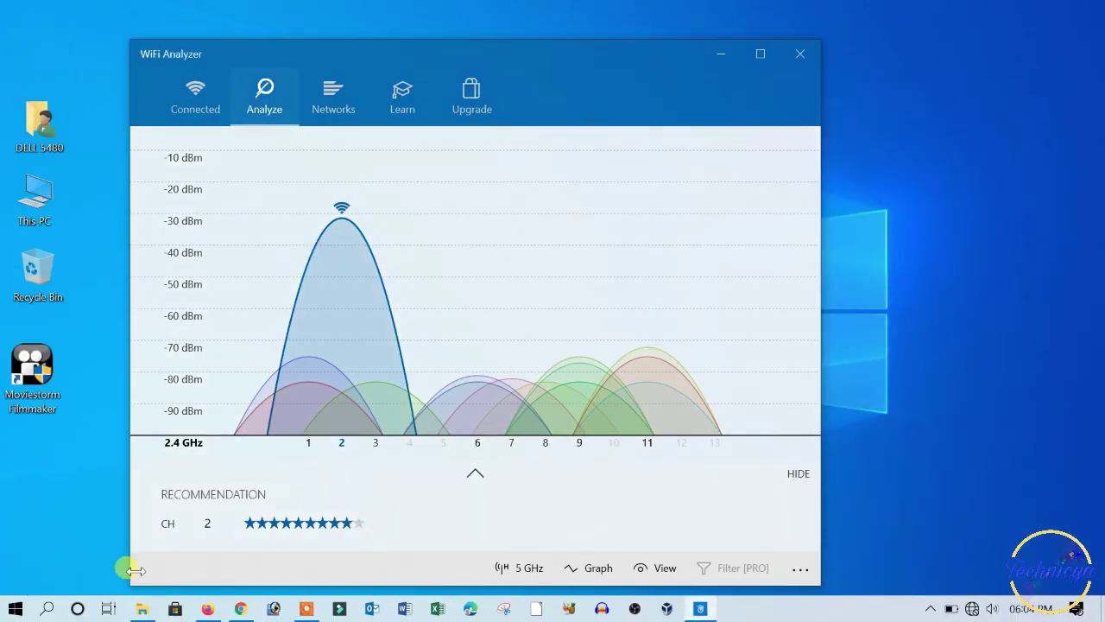
pyautogui.click(210, 610)
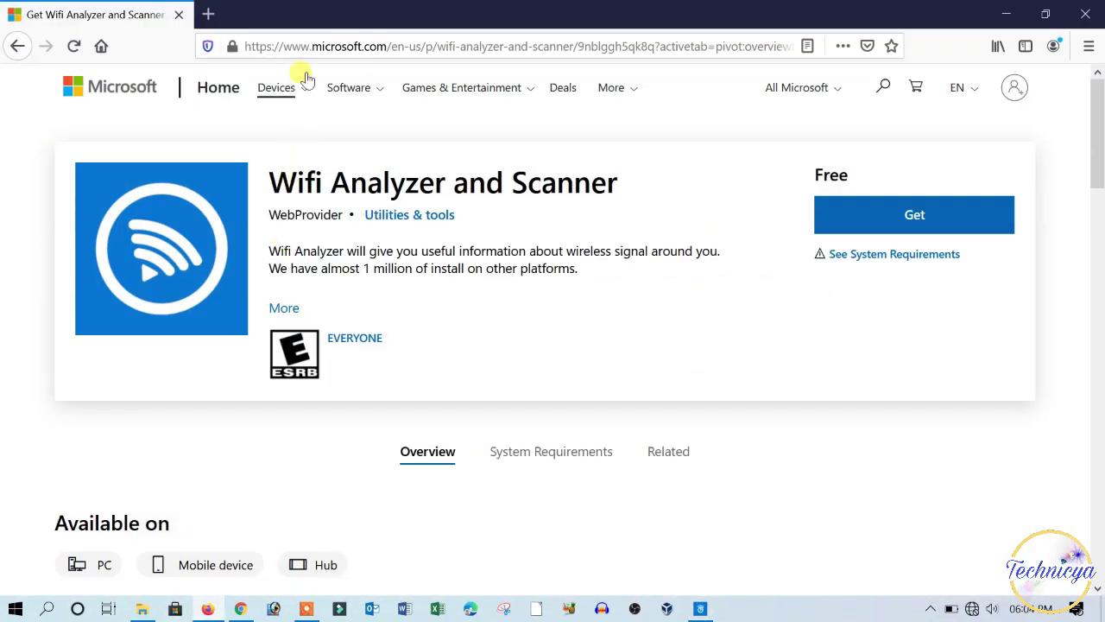
# Step: Load the router admin page at 192.168.0.1 in a new tab and sign in
pyautogui.click(208, 14)
pyautogui.click(294, 47)
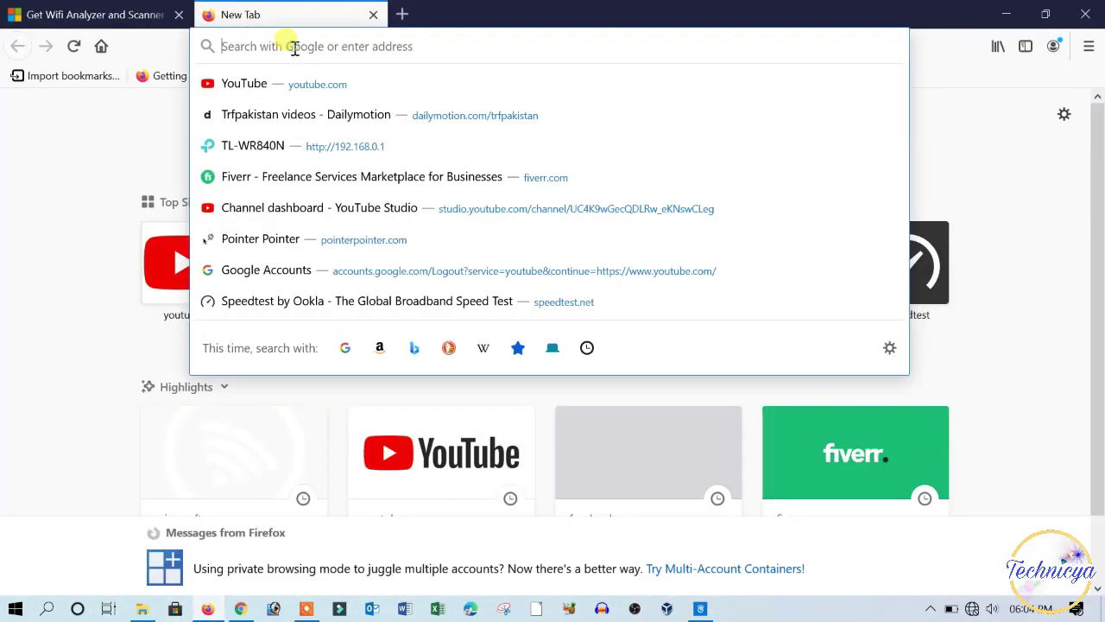
pyautogui.write('192')
pyautogui.click(293, 47)
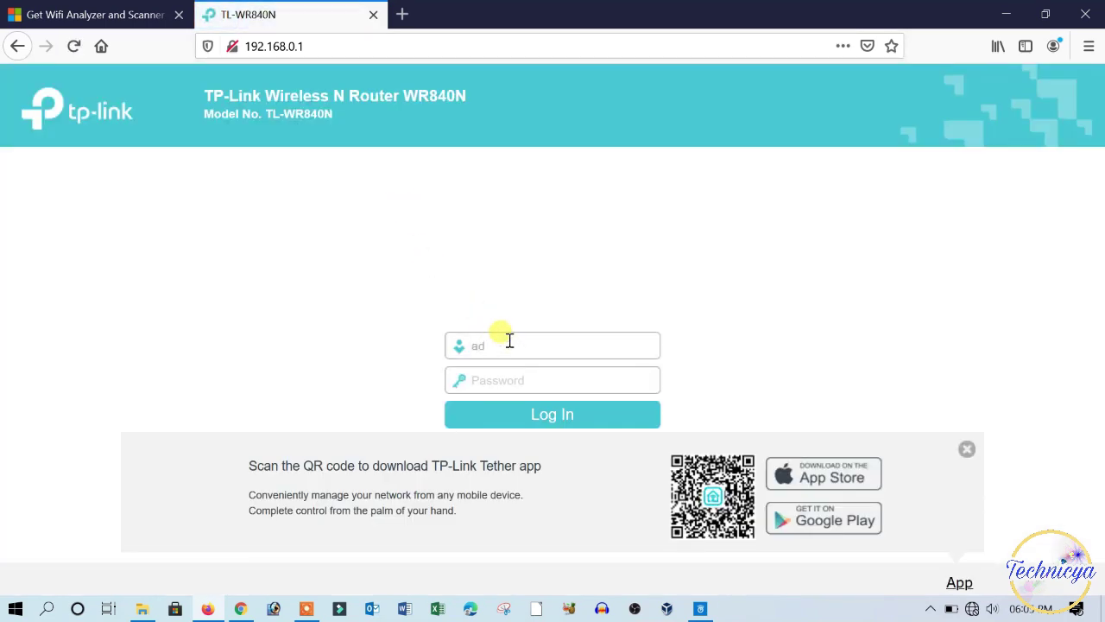
pyautogui.write('a')
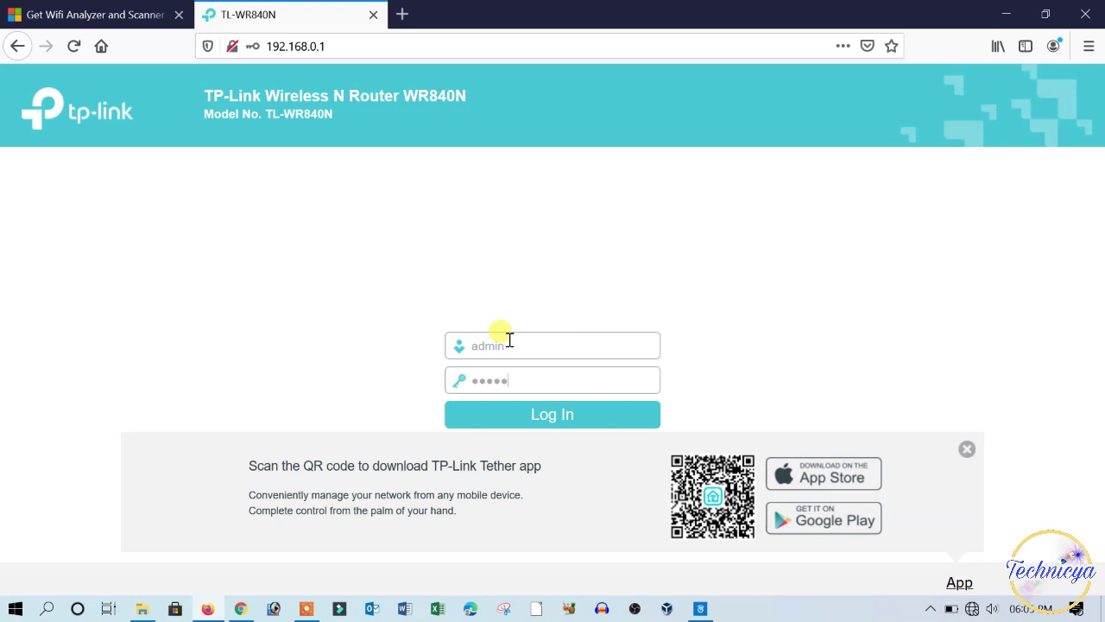
pyautogui.click(551, 425)
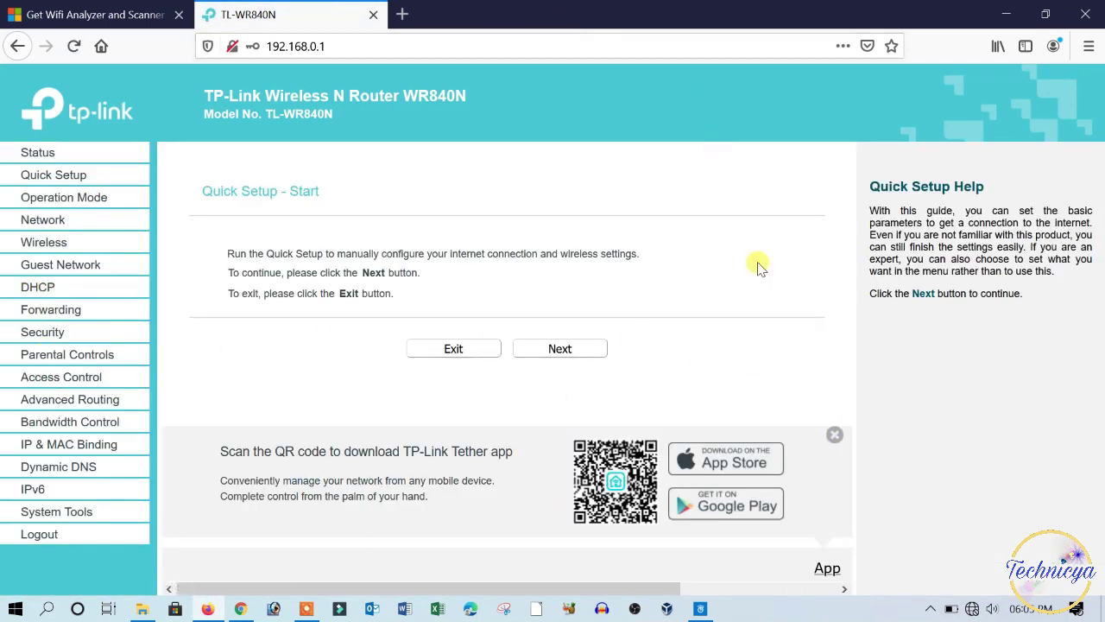
# Step: Dismiss the app download banner and go to the Operation Mode settings for Range Extender
pyautogui.click(833, 434)
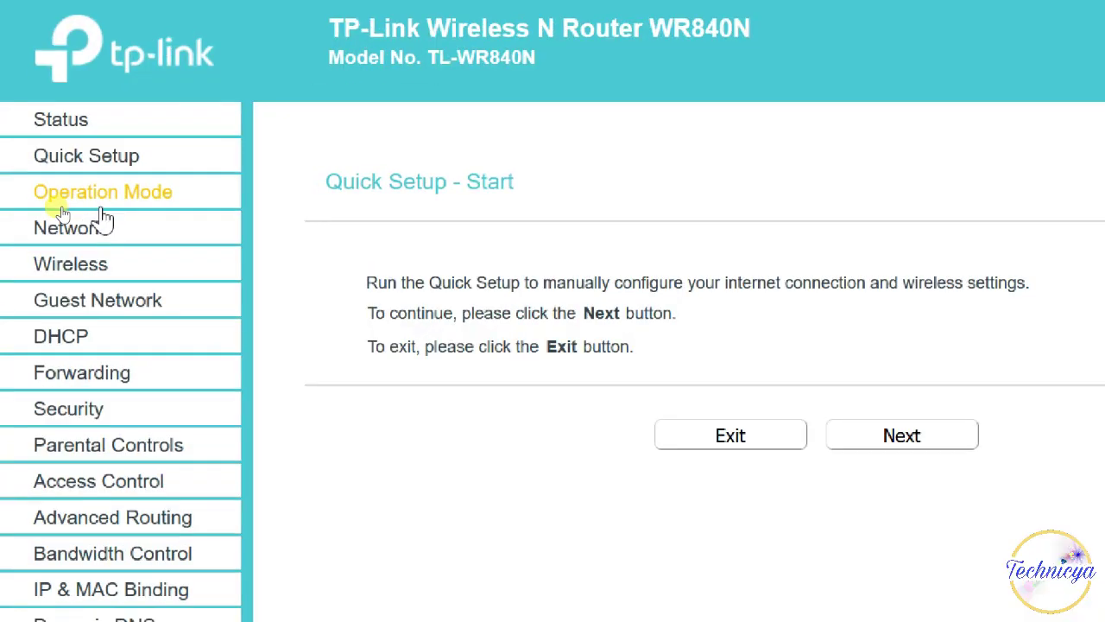
pyautogui.click(115, 195)
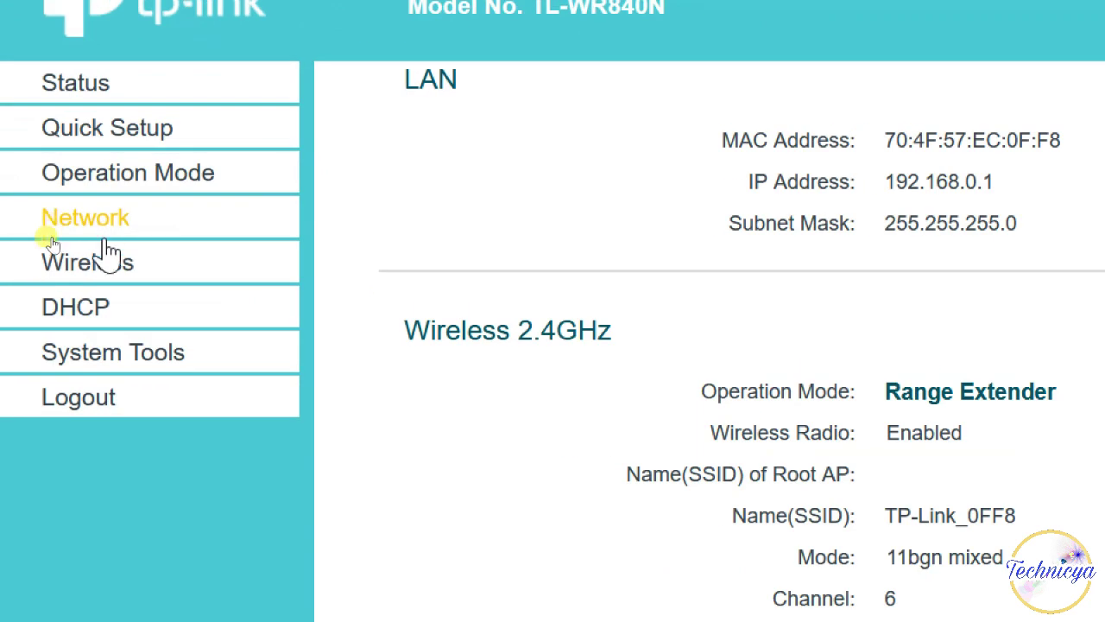
# Step: Under Wireless settings, pick SYED from the scanned networks as the host to extend
pyautogui.click(51, 248)
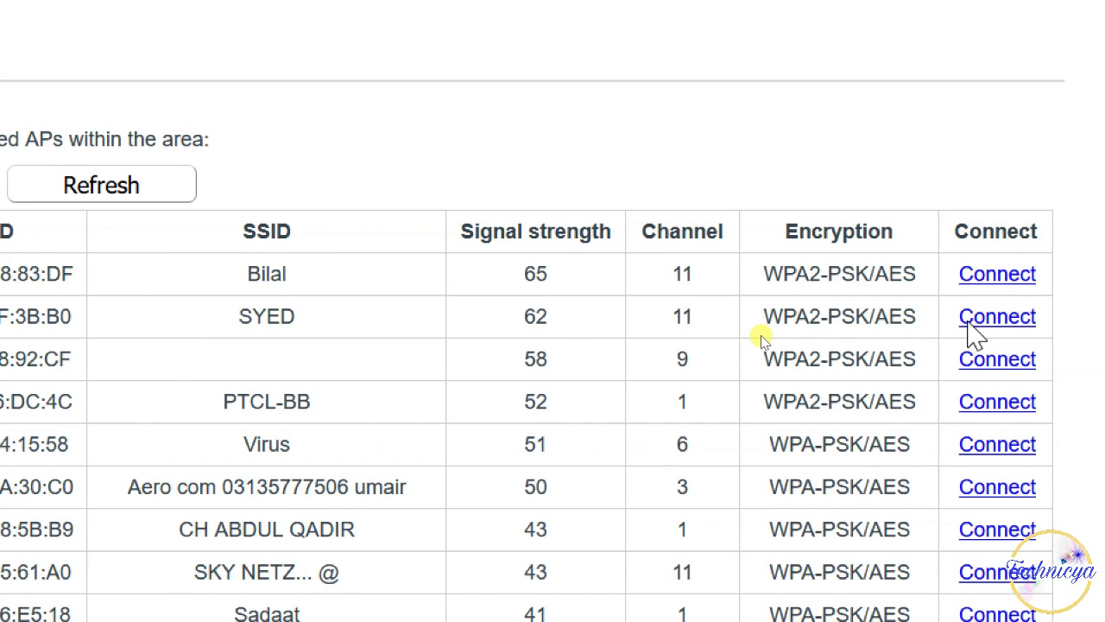
pyautogui.click(970, 321)
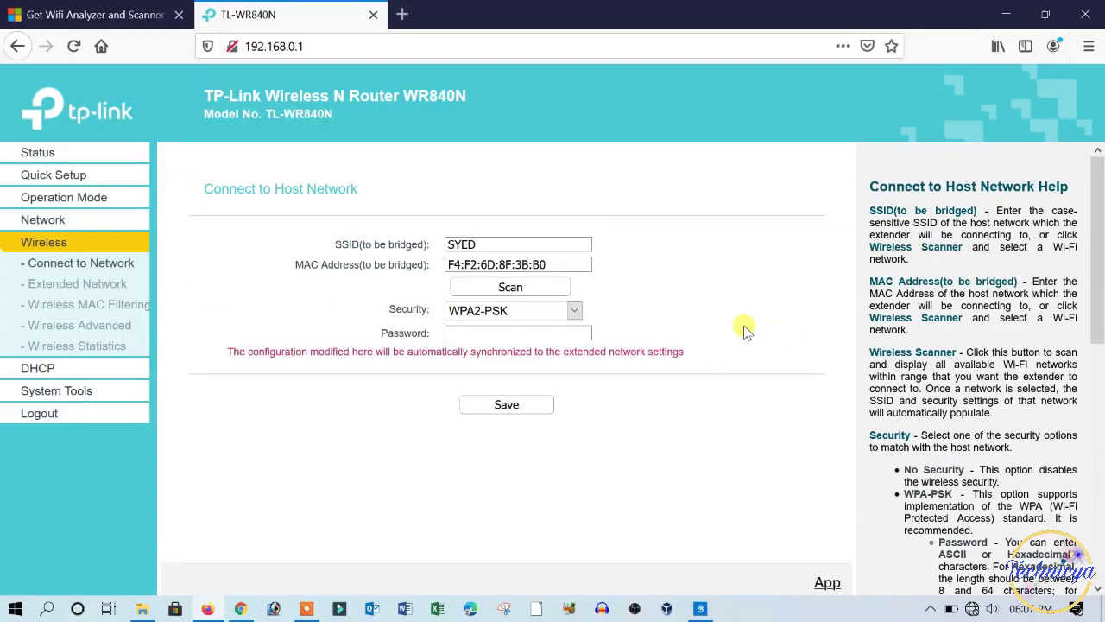
# Step: Enter the SYED Wi-Fi password, save the bridge settings, and confirm logging out
pyautogui.click(589, 333)
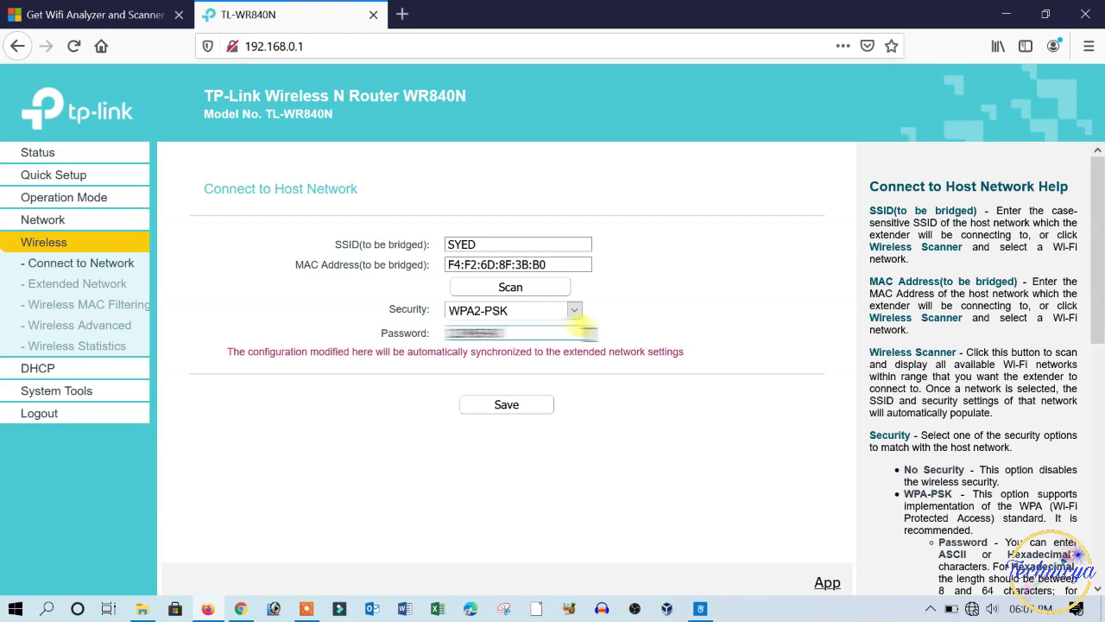
pyautogui.click(511, 405)
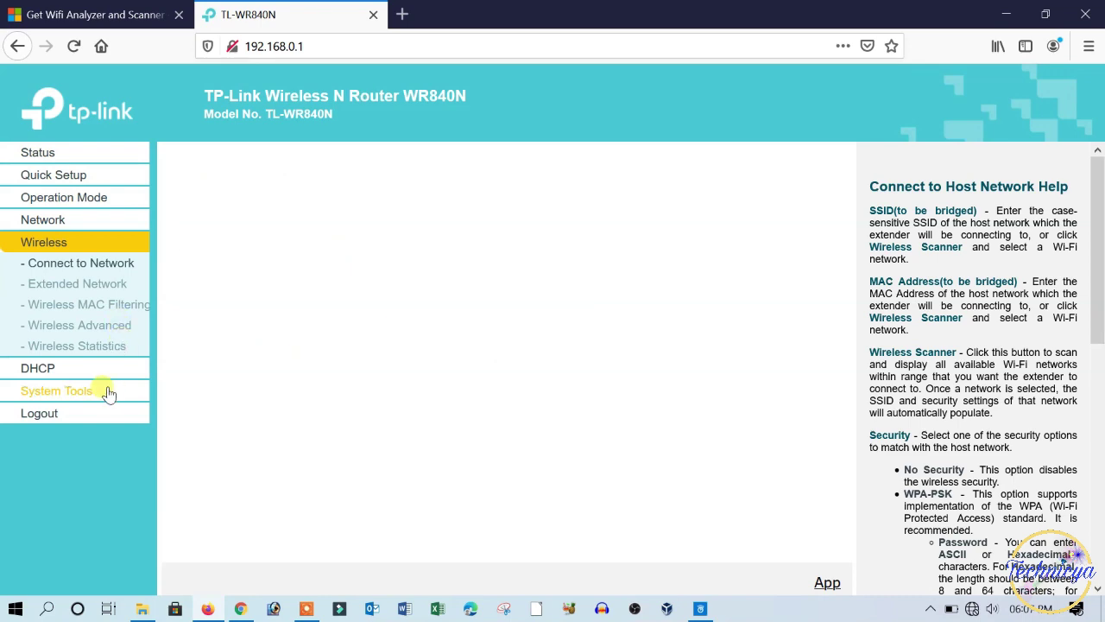
pyautogui.click(53, 415)
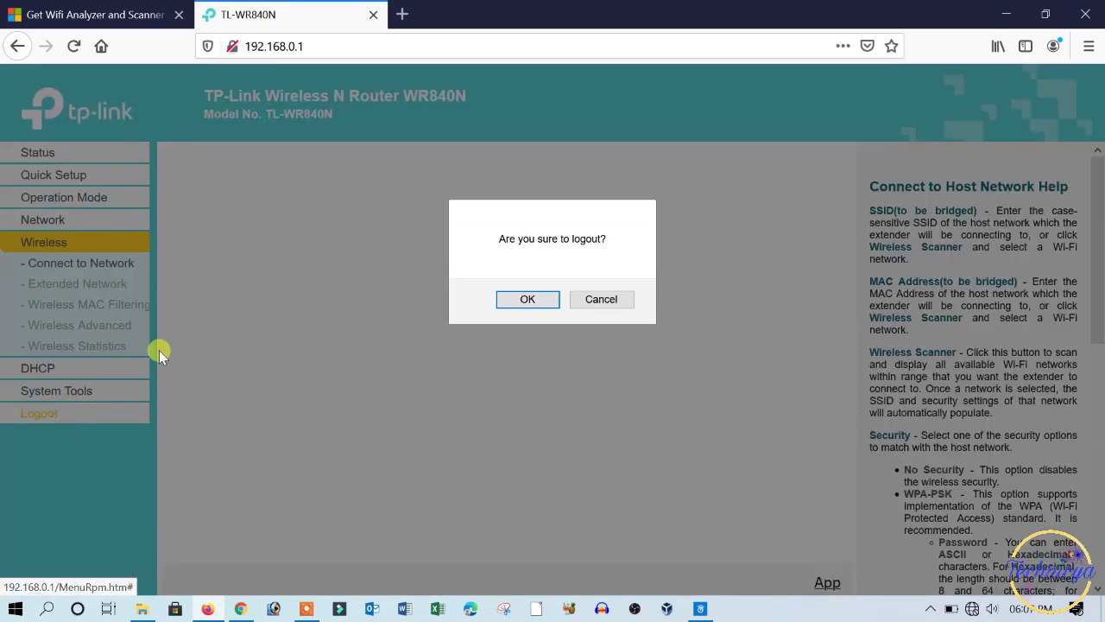
pyautogui.click(524, 301)
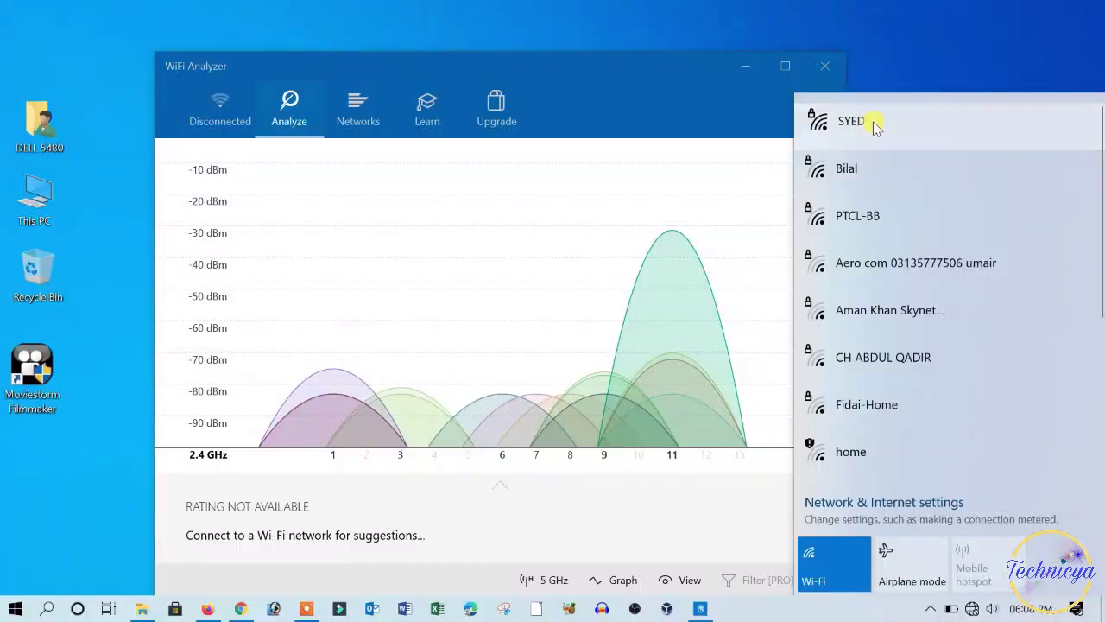
# Step: Connect the laptop to the SYED network from the Windows Wi-Fi list
pyautogui.click(875, 124)
pyautogui.click(1016, 202)
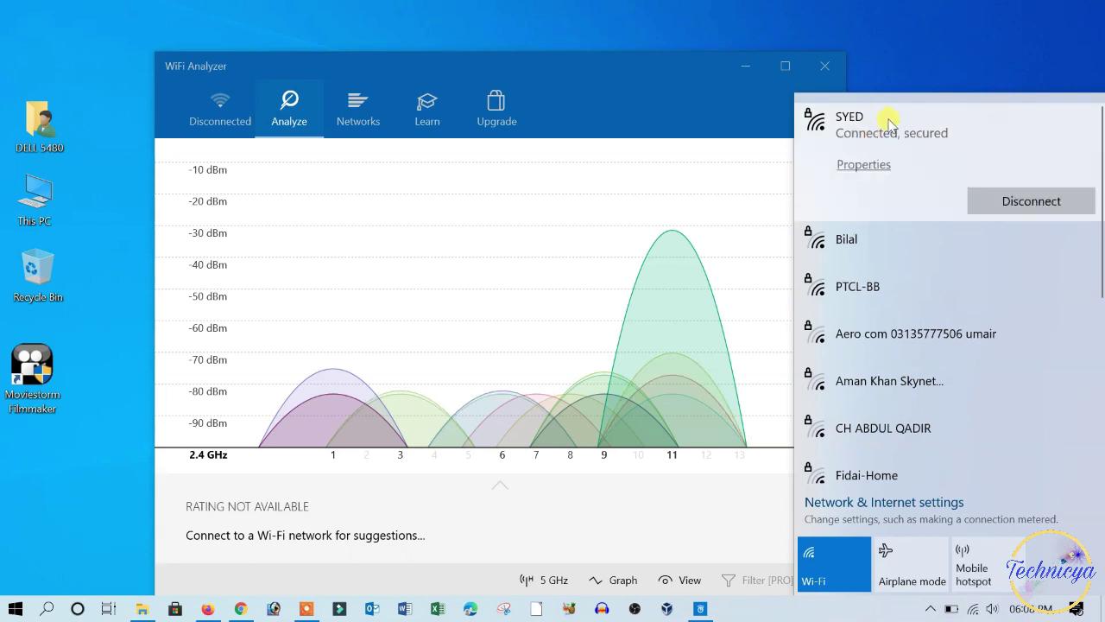